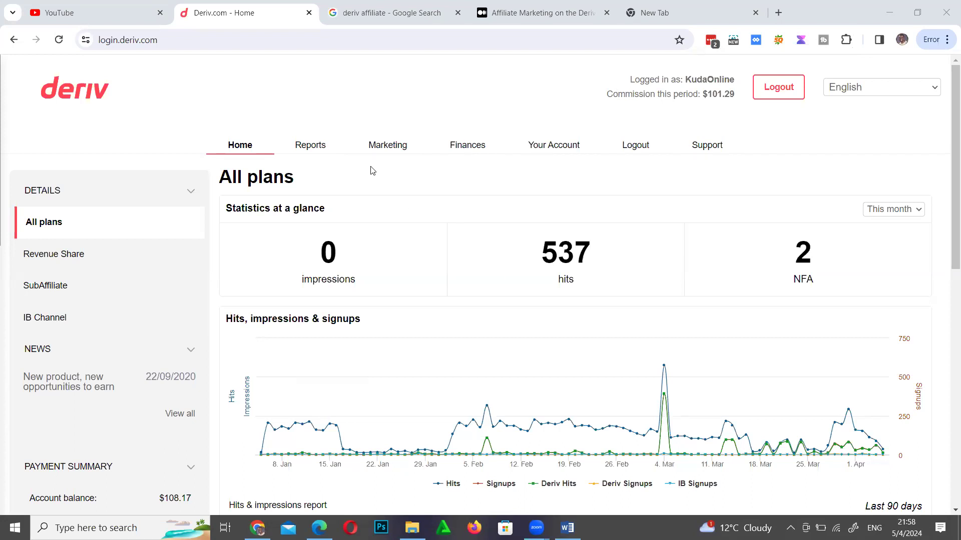
- Scroll the dashboard to review this month's statistics (537 hits, 2 NFA) and back up
scroll(315, 319, down, 5)
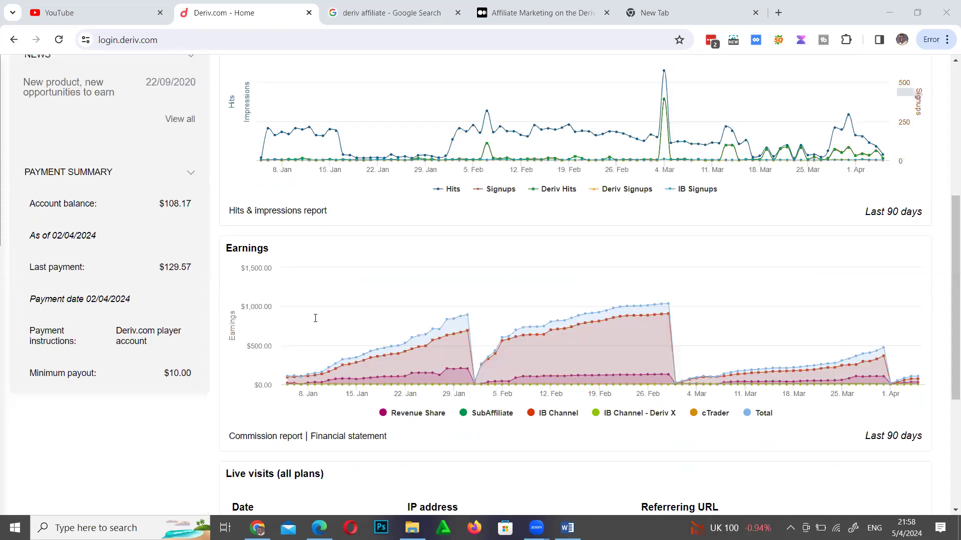
scroll(316, 319, up, 5)
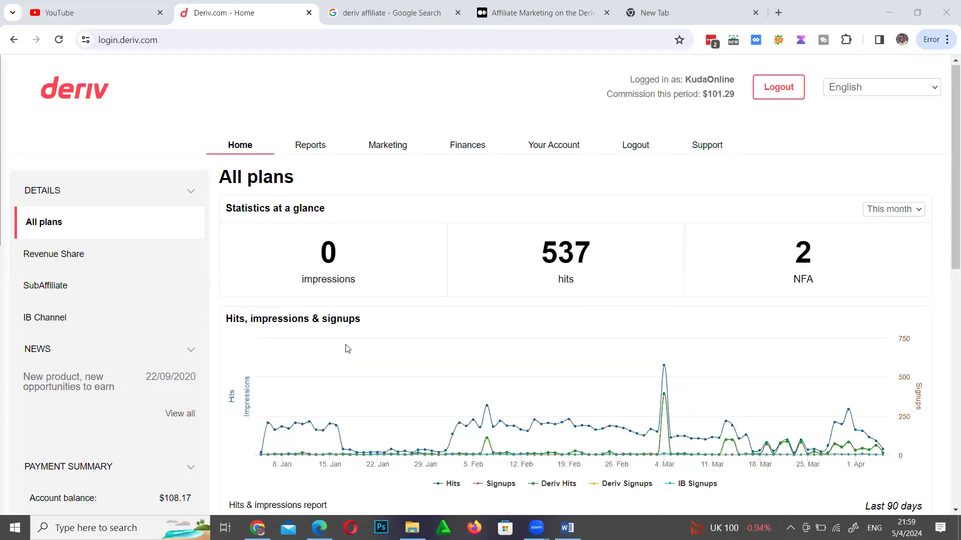
- Switch to the deriv.be landing page and scroll through it and back to the top
key(alt+Tab)
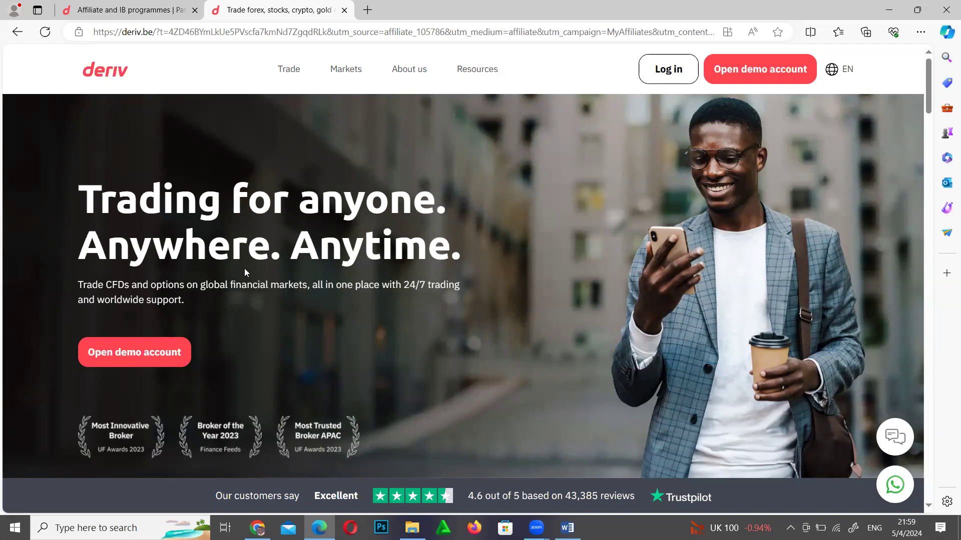
scroll(245, 273, down, 20)
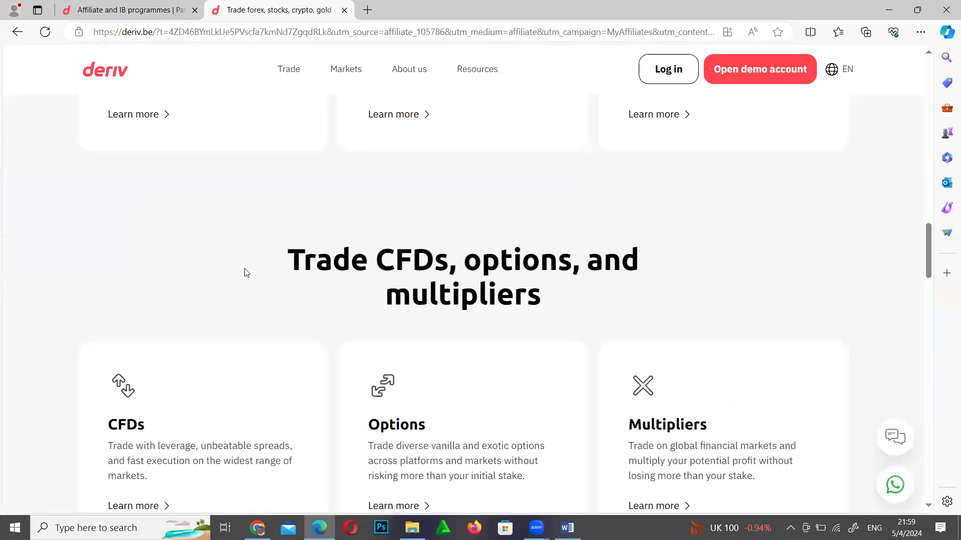
scroll(245, 273, up, 20)
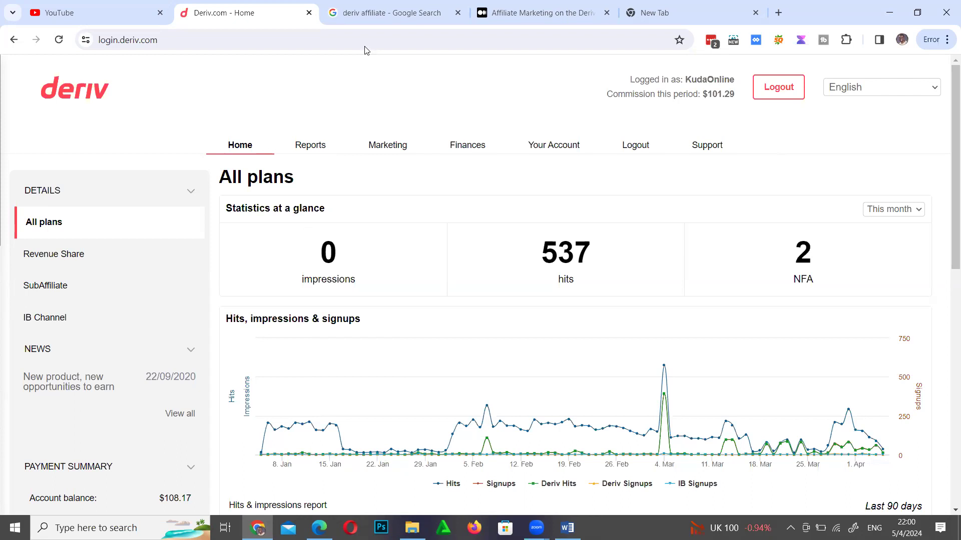
- Open Deriv Trader from the 'app' suggestion, view the closed AUD/JPY chart, then return
key(ctrl+Tab)
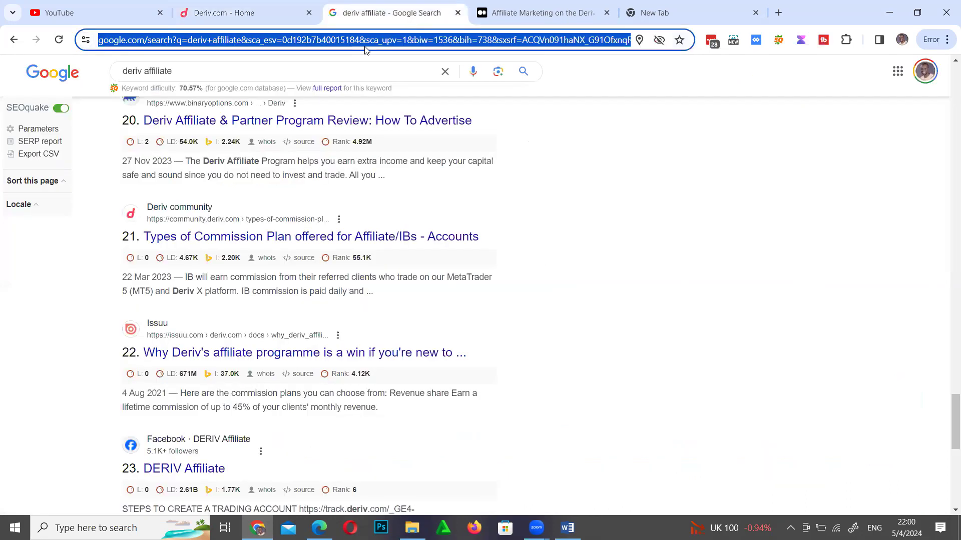
text(a)
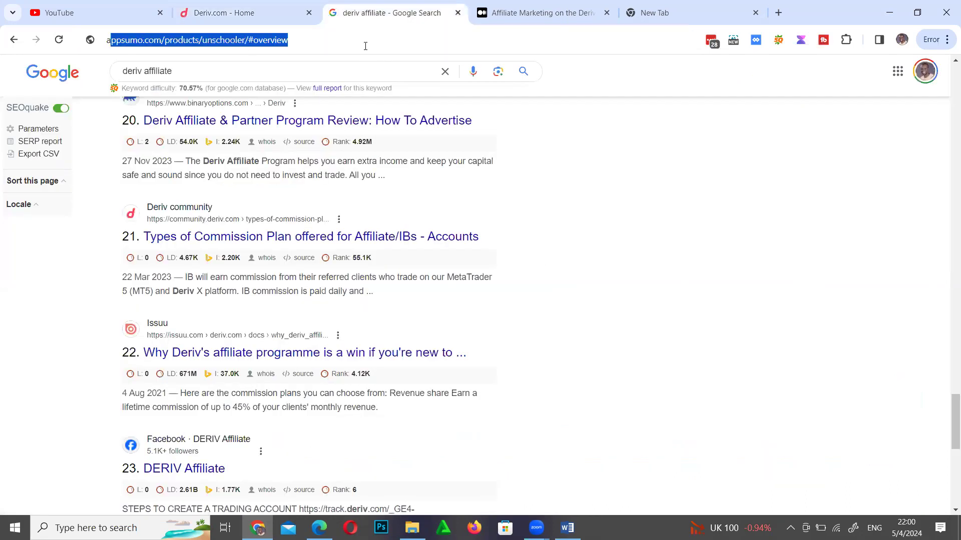
text(pp)
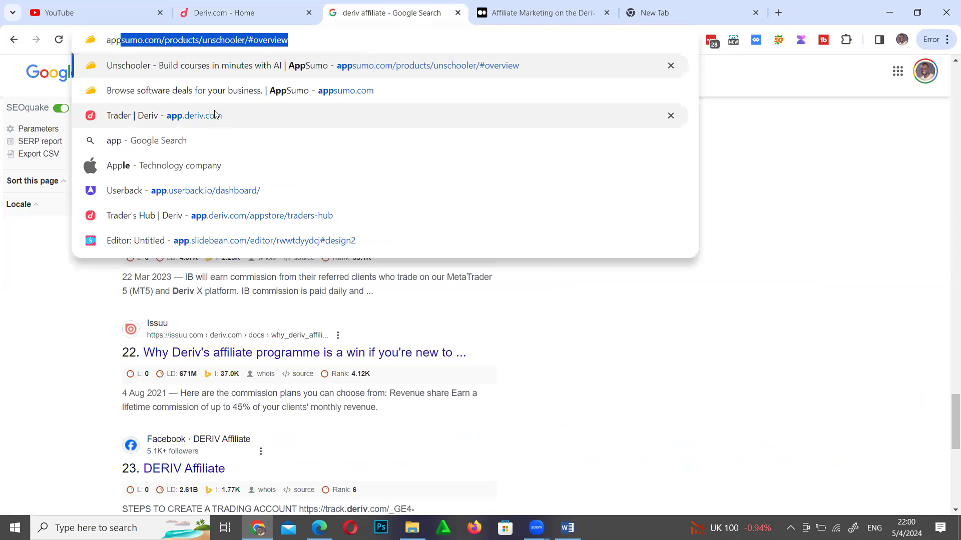
click(339, 118)
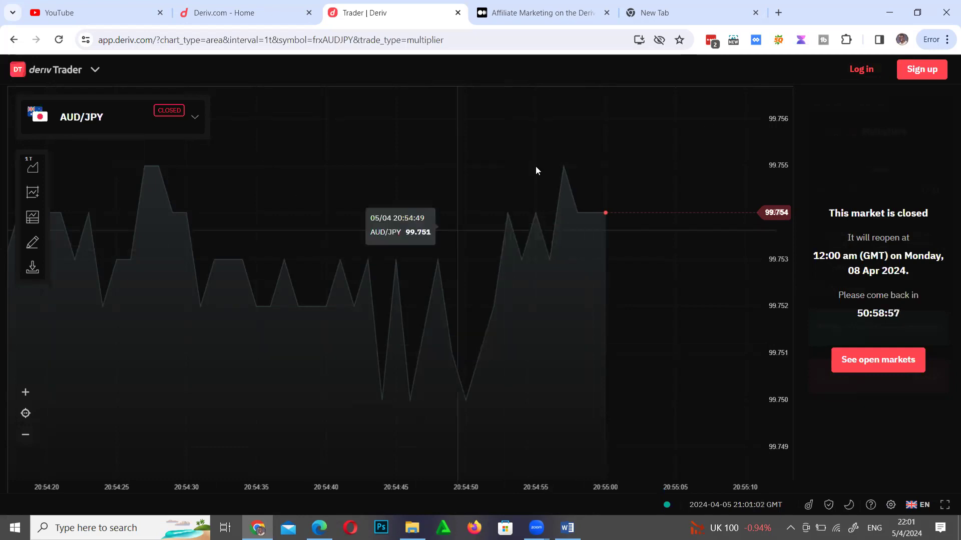
key(ctrl+shift+Tab)
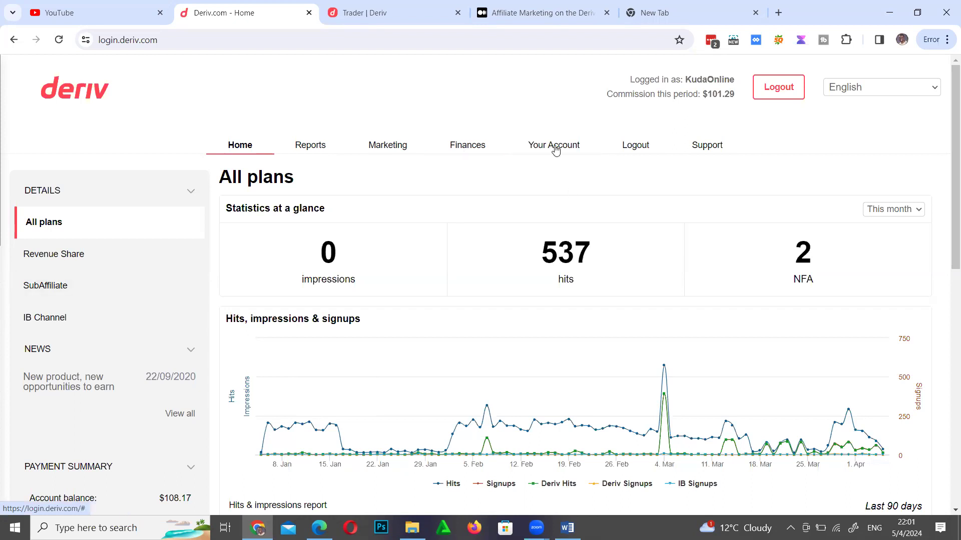
- Scroll to Payment Summary and follow the Deriv.com player account payment-instruction link
scroll(83, 322, down, 5)
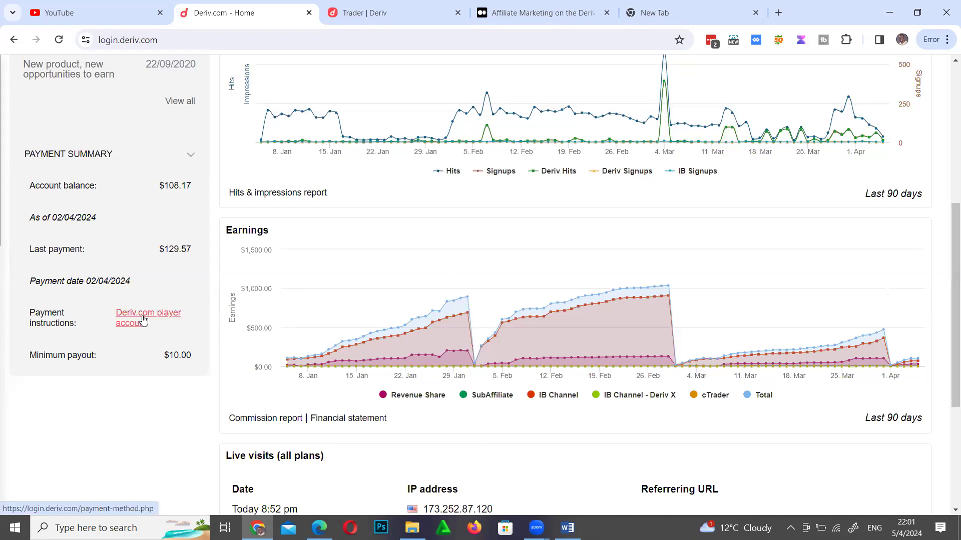
click(156, 316)
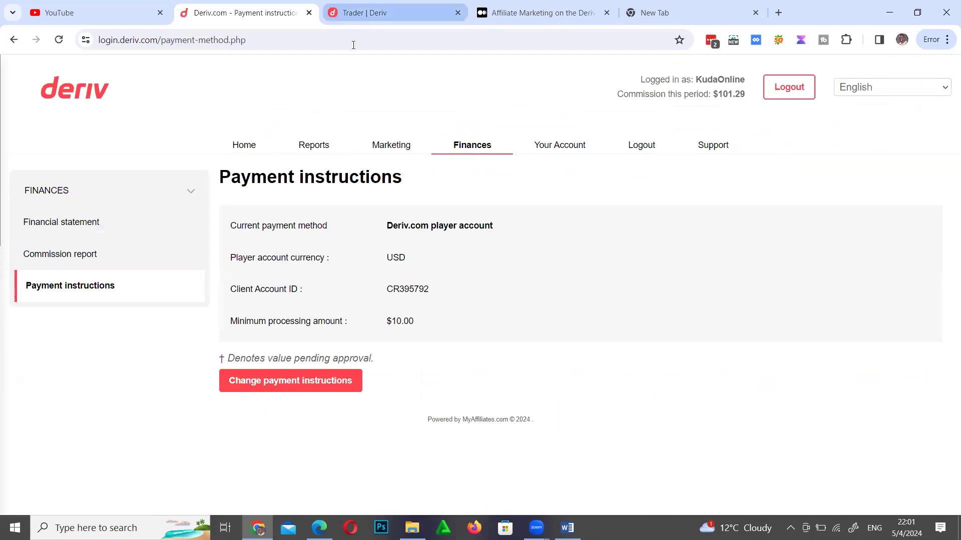
- Expand the Change payment instructions form and review its fields, focusing the Client Account ID box
click(289, 383)
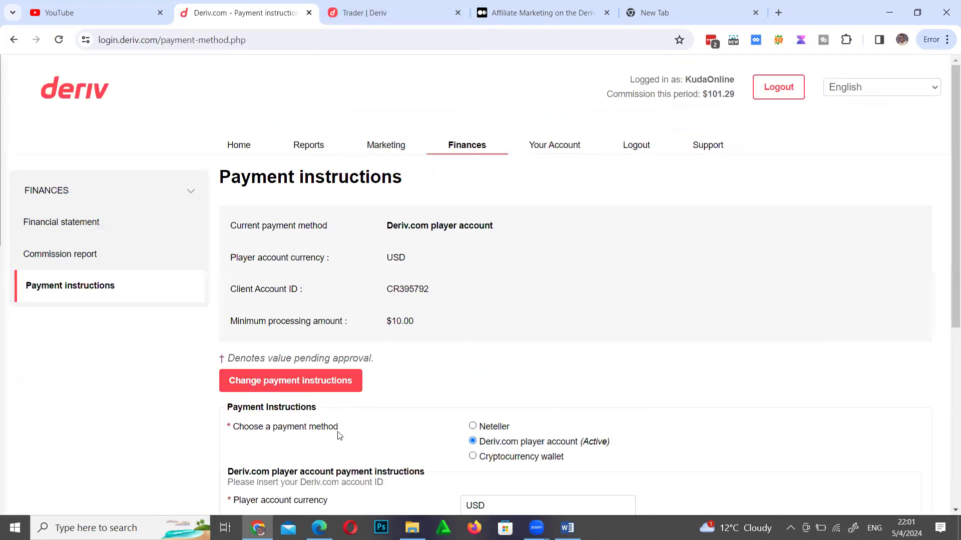
scroll(301, 455, down, 5)
scroll(459, 470, up, 5)
scroll(414, 458, down, 5)
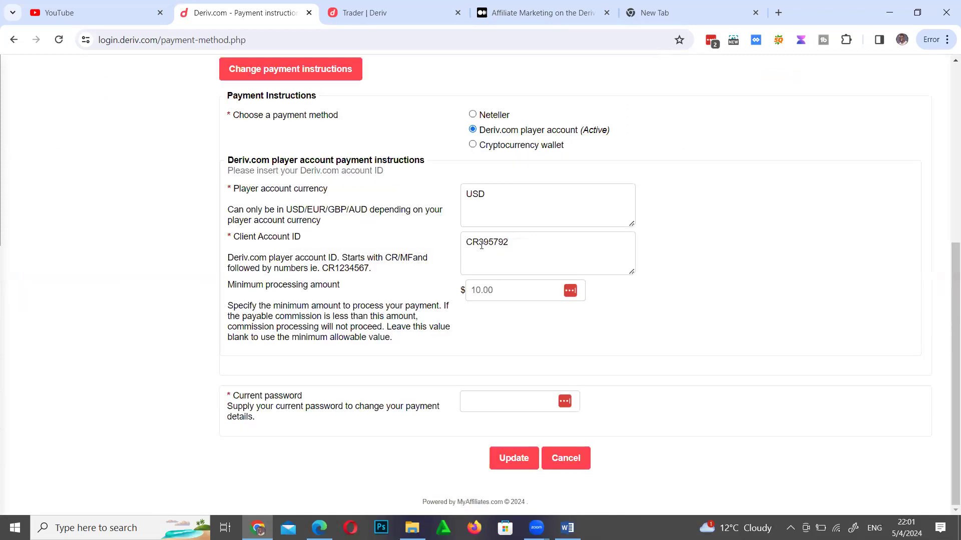
click(496, 242)
scroll(443, 332, up, 5)
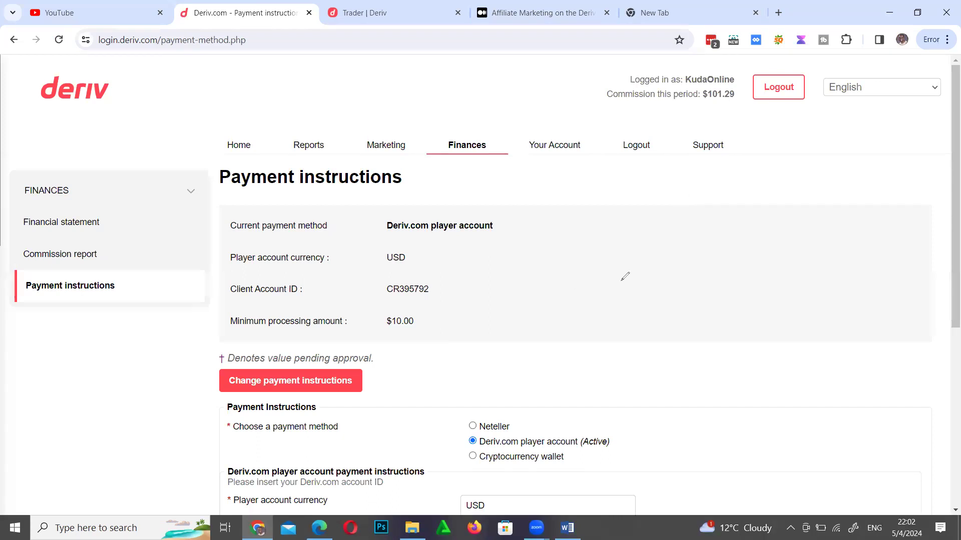
- Handwrite an underlined red 'peer 2 peer' note and circle the Deriv.com player account option
drag(601, 300, 602, 275)
mouse_move(651, 251)
mouse_down()
mouse_move(672, 239)
mouse_move(731, 243)
mouse_move(878, 186)
mouse_up()
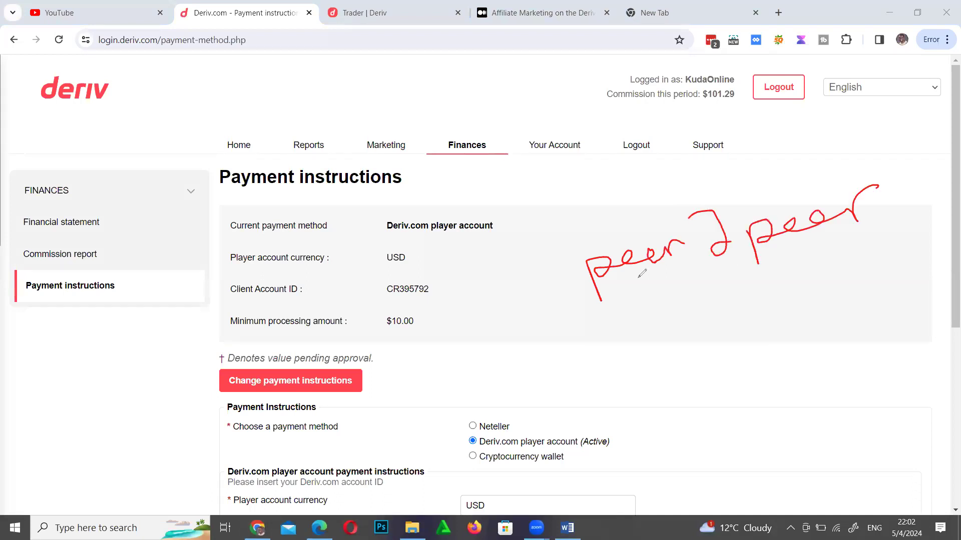
drag(844, 237, 636, 278)
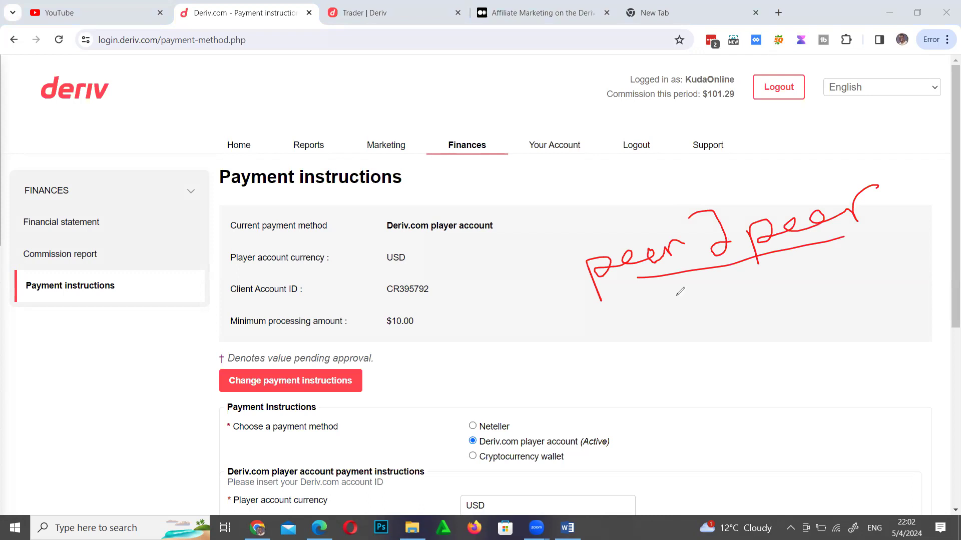
drag(482, 424, 575, 431)
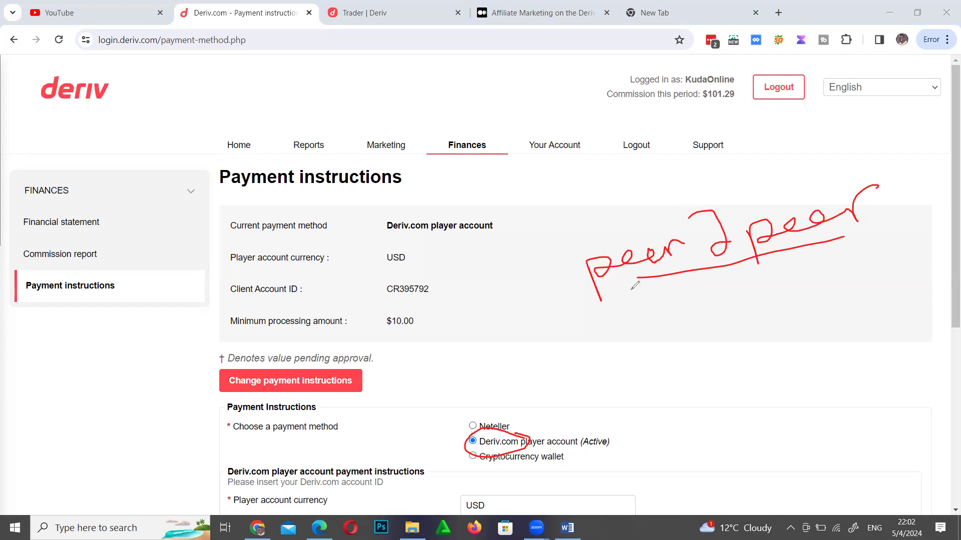
- Double-underline 'peer 2 peer' and write an underlined red 'Agent' note below it
mouse_move(823, 255)
mouse_down()
mouse_move(589, 287)
mouse_move(588, 355)
mouse_up()
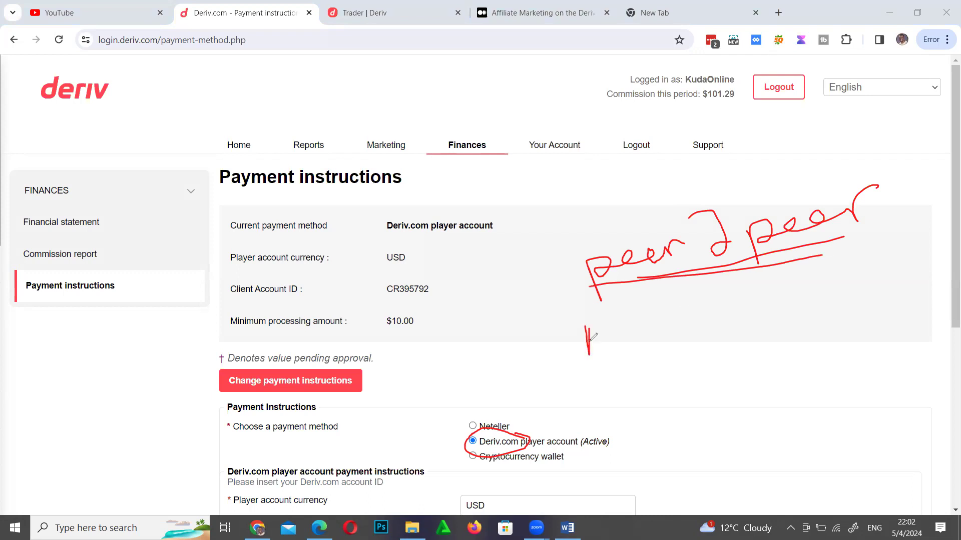
drag(586, 320, 735, 316)
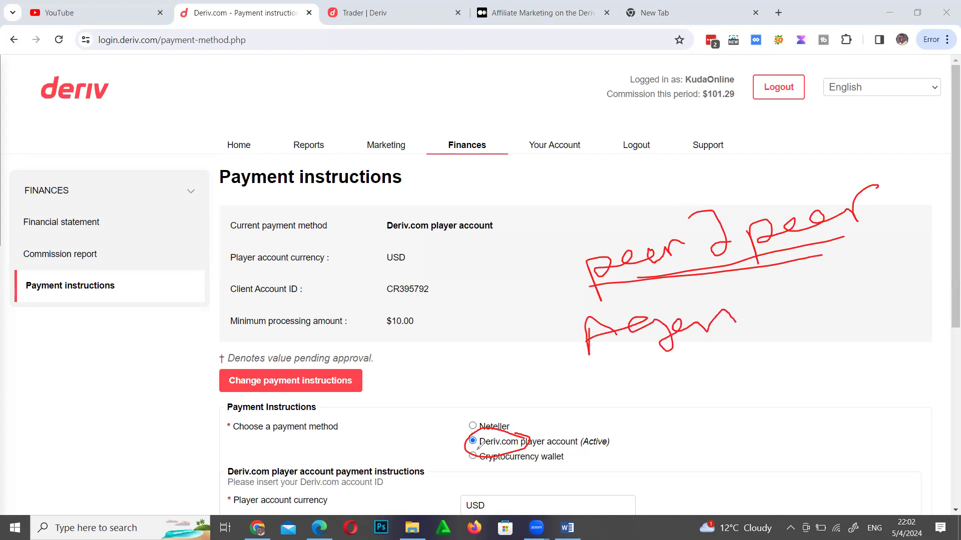
click(746, 285)
mouse_move(746, 285)
mouse_down()
mouse_move(768, 314)
mouse_move(770, 300)
mouse_up()
drag(600, 358, 755, 345)
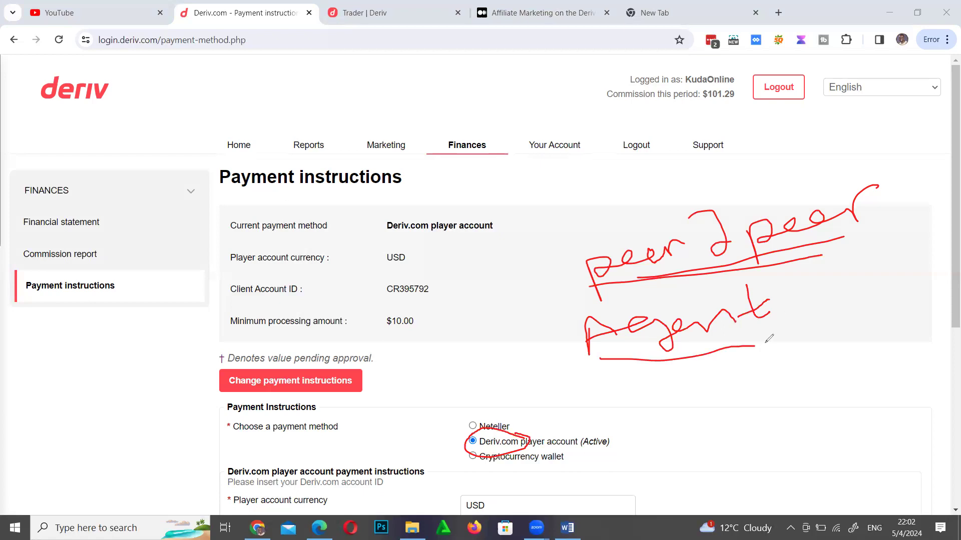
- Draw red check marks beside the 'peer 2 peer' and 'Agent' notes
drag(556, 243, 623, 207)
drag(567, 307, 608, 291)
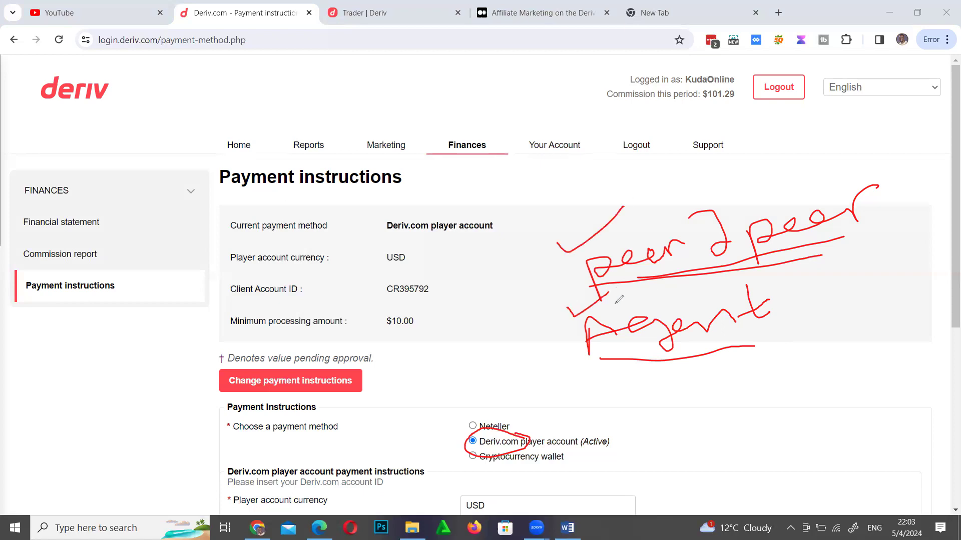
mouse_move(772, 300)
mouse_down()
mouse_move(797, 307)
mouse_move(817, 285)
mouse_up()
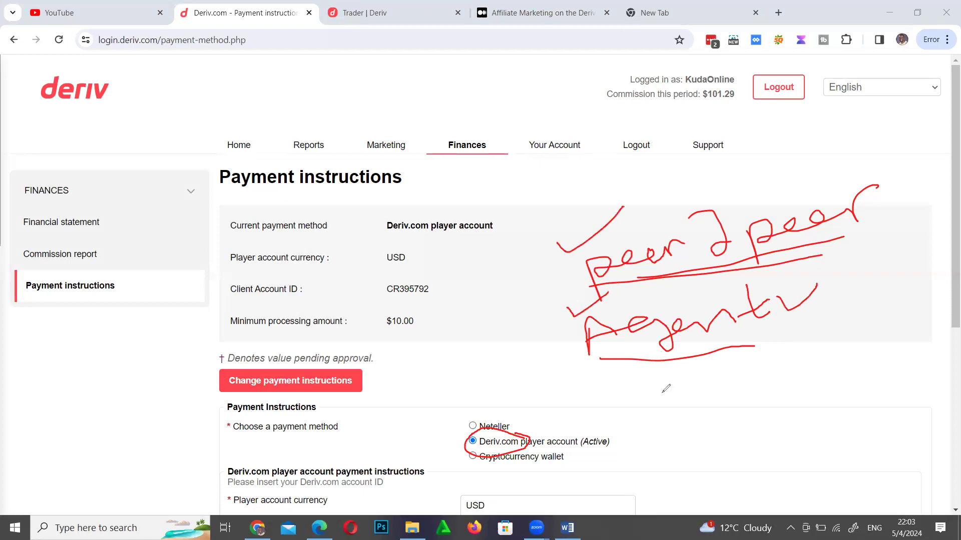